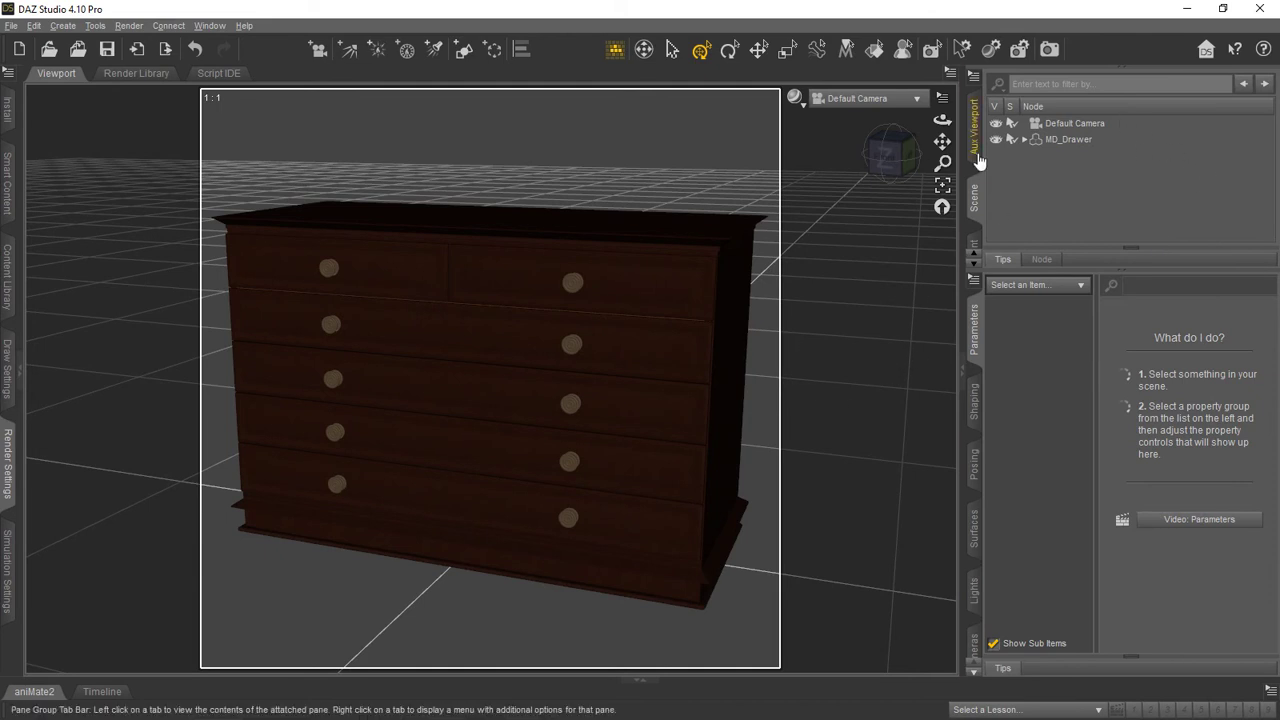
Orbit the viewport to inspect the loaded wooden chest of drawers.
left_click_drag(942, 119, 942, 119)
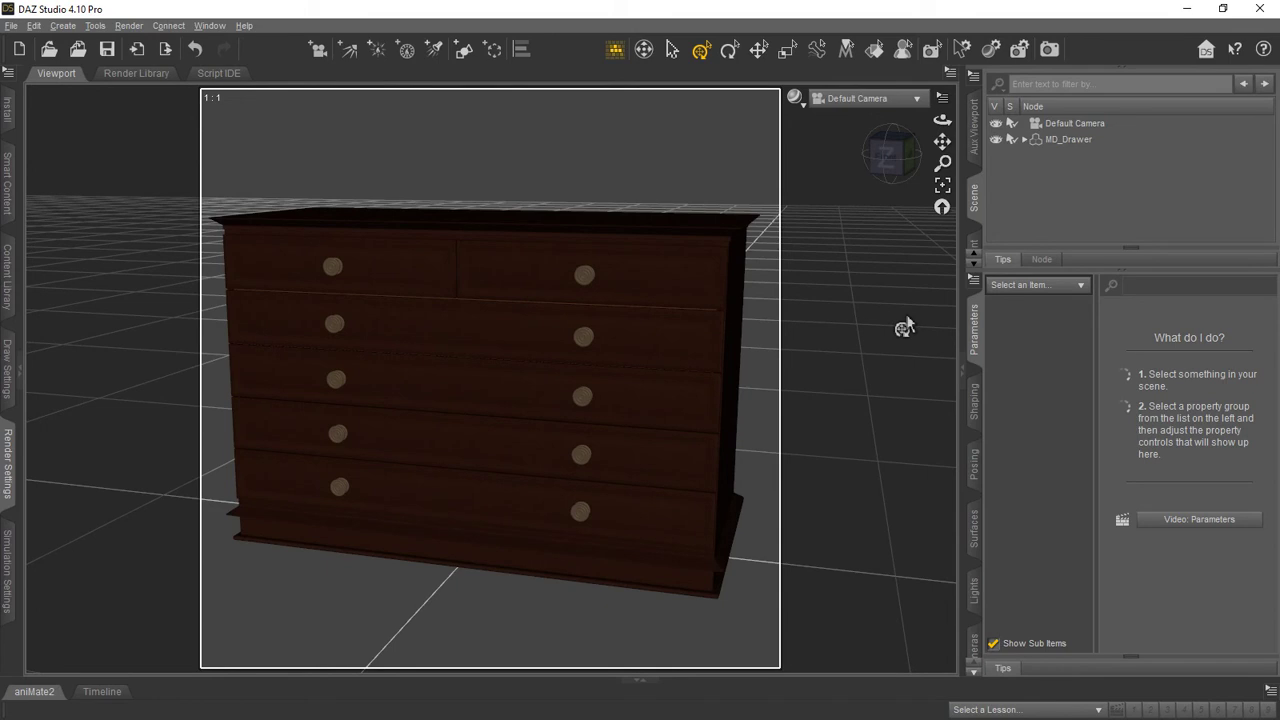
Select the MD_Drawer surface in Surfaces and browse for a Base Color image.
left_click(974, 535)
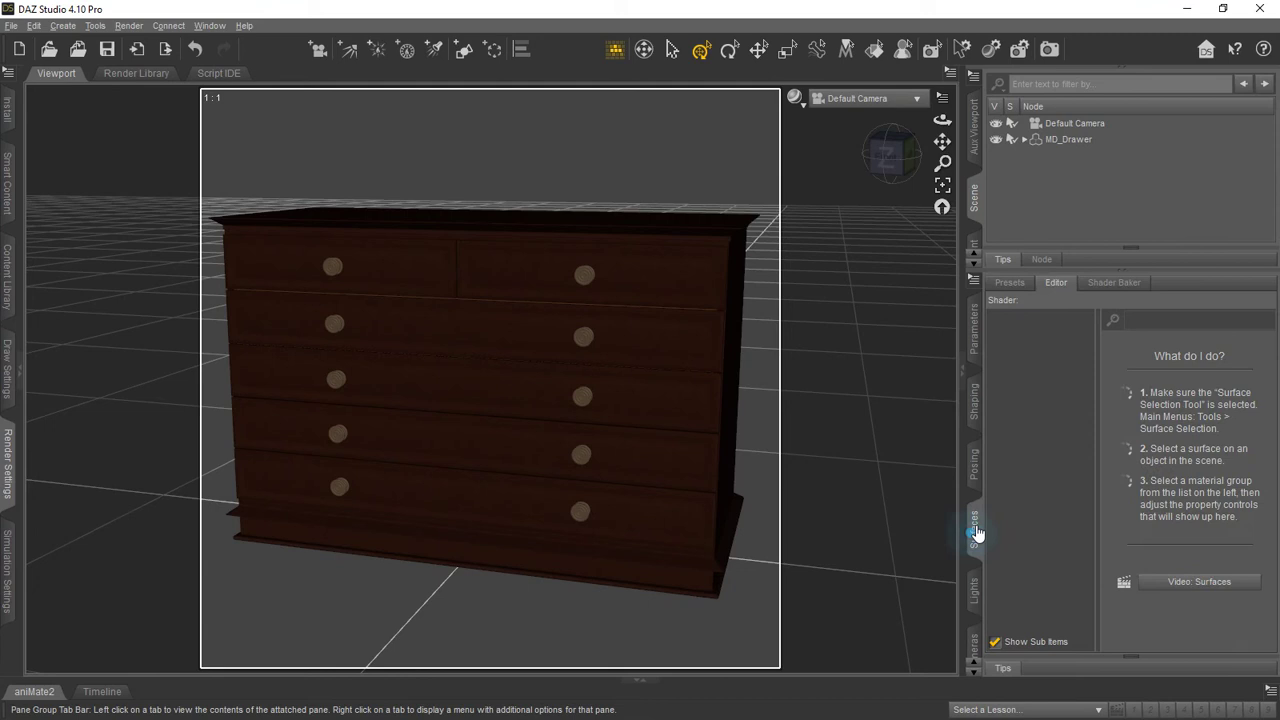
left_click(1075, 140)
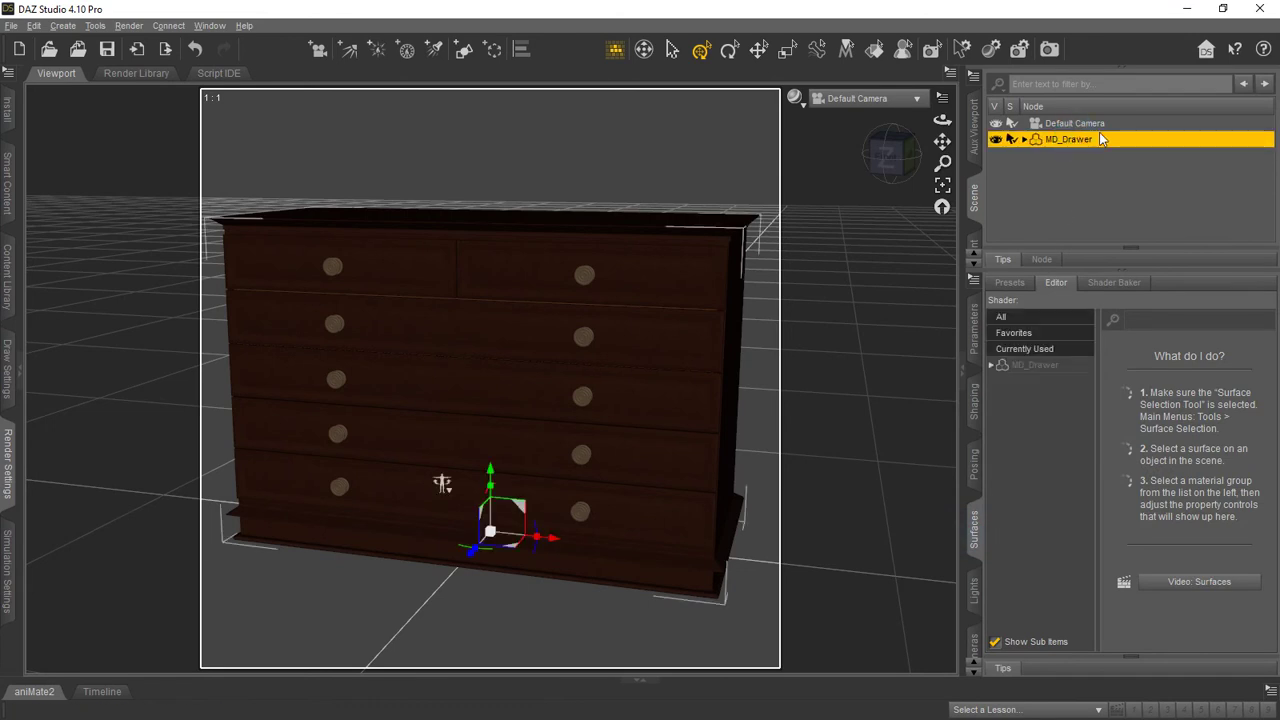
left_click(1053, 366)
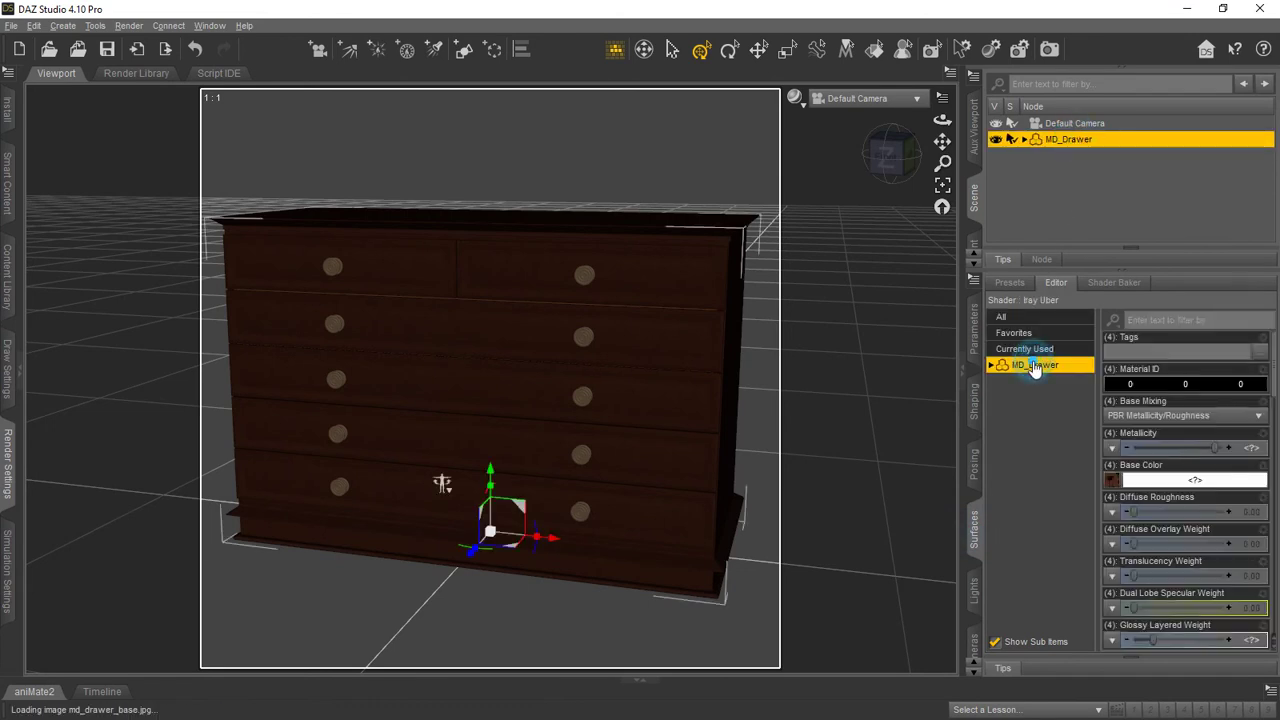
left_click(1113, 484)
left_click(1122, 507)
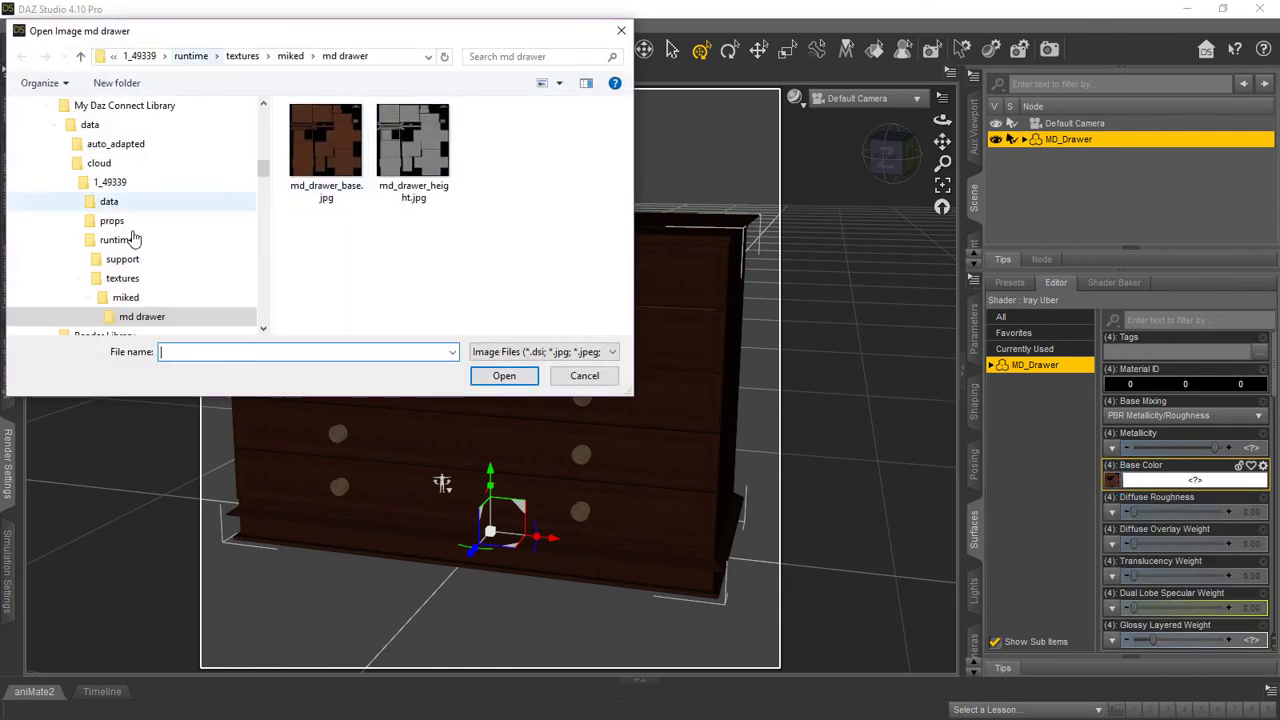
Load D:\3D-Content\QTT_for_Chest-of-Drawers\MD_Drawer_QTT.png as the base color texture.
left_click_drag(266, 166, 268, 284)
left_click(83, 259)
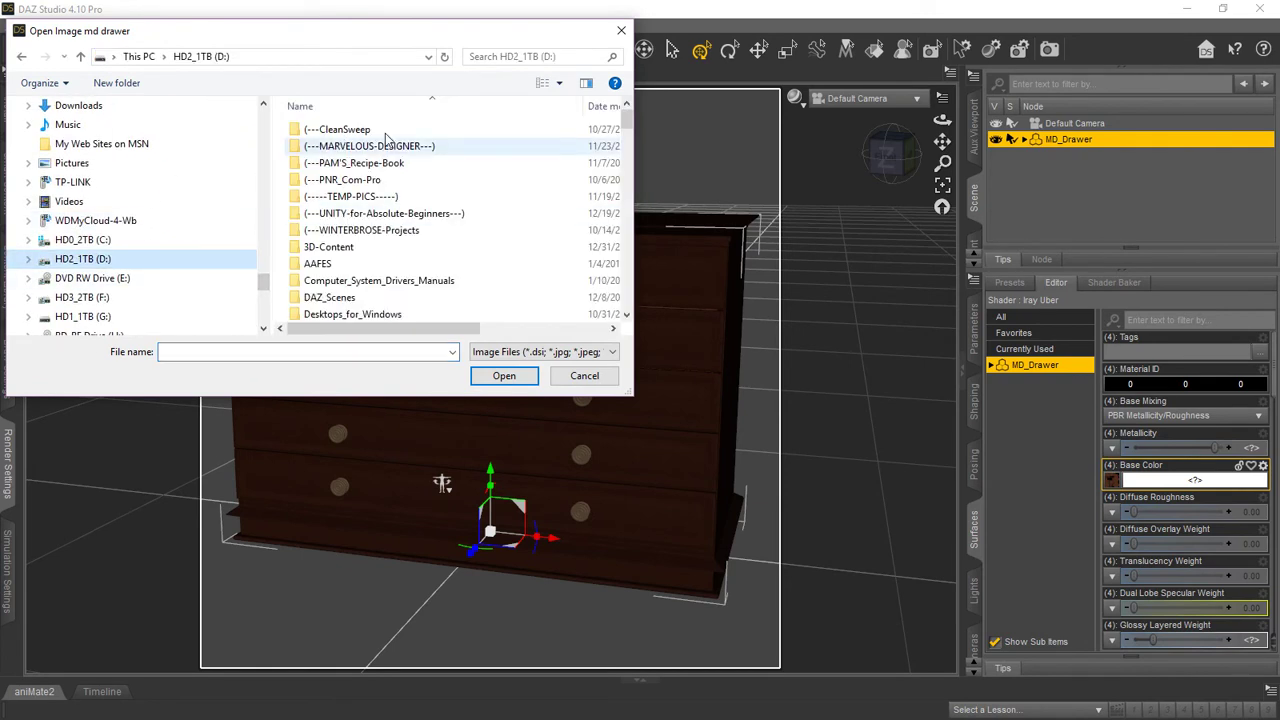
double_click(335, 297)
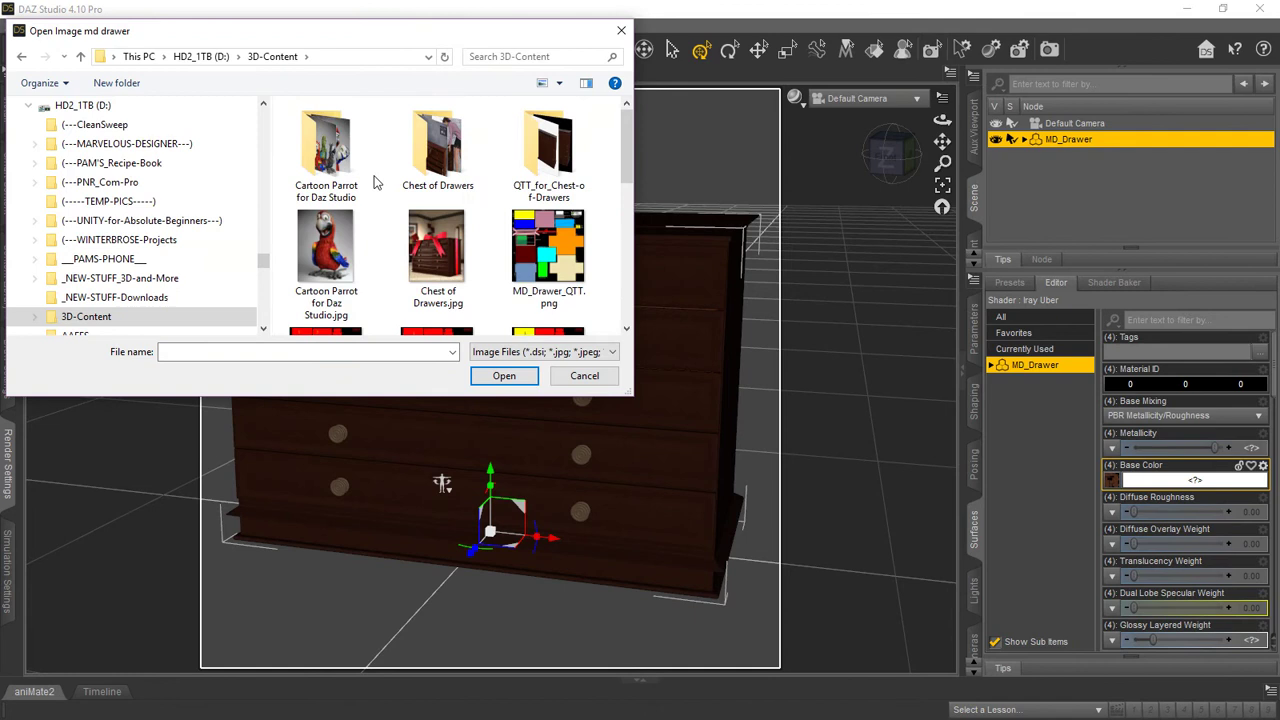
double_click(548, 150)
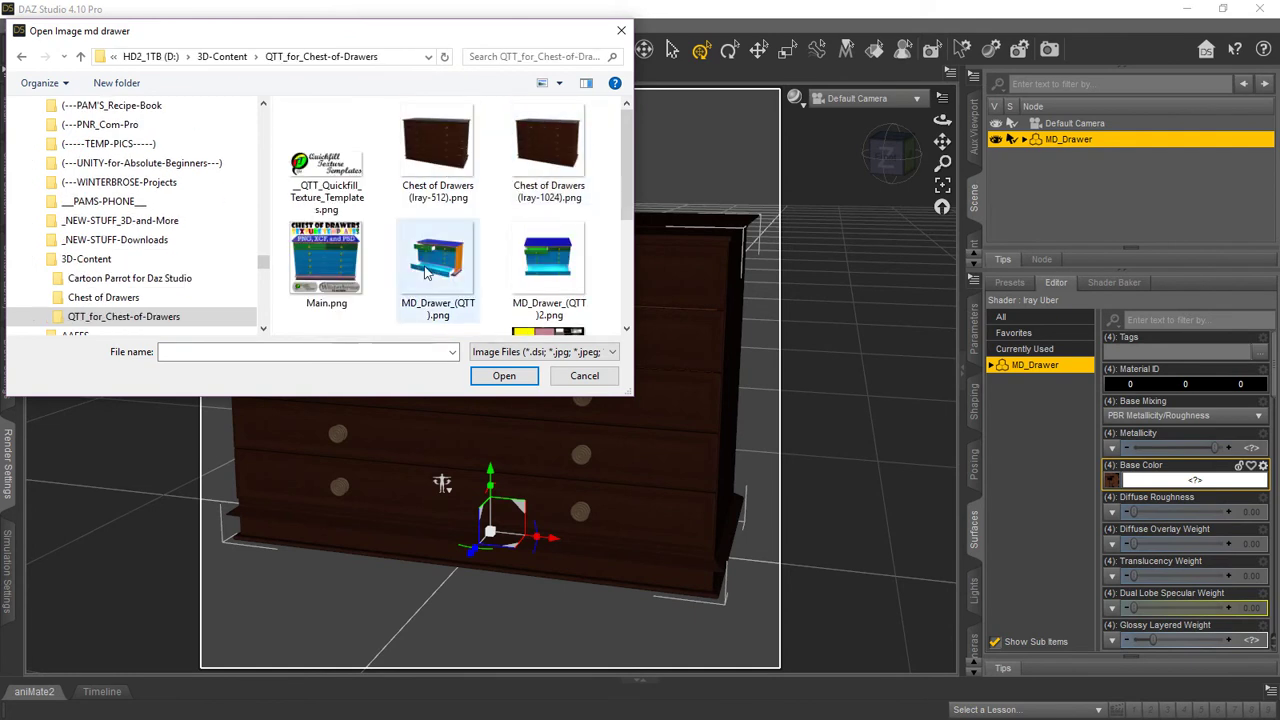
scroll(473, 190, "down", 2)
left_click(567, 160)
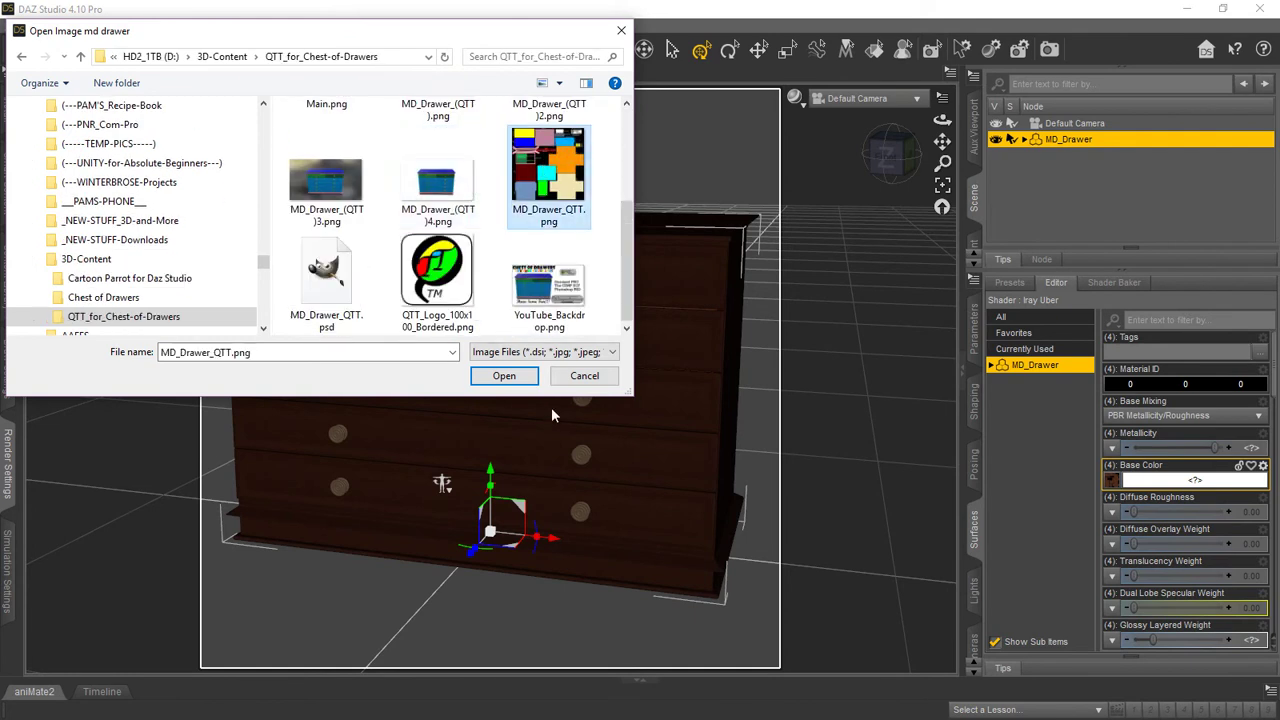
left_click(510, 376)
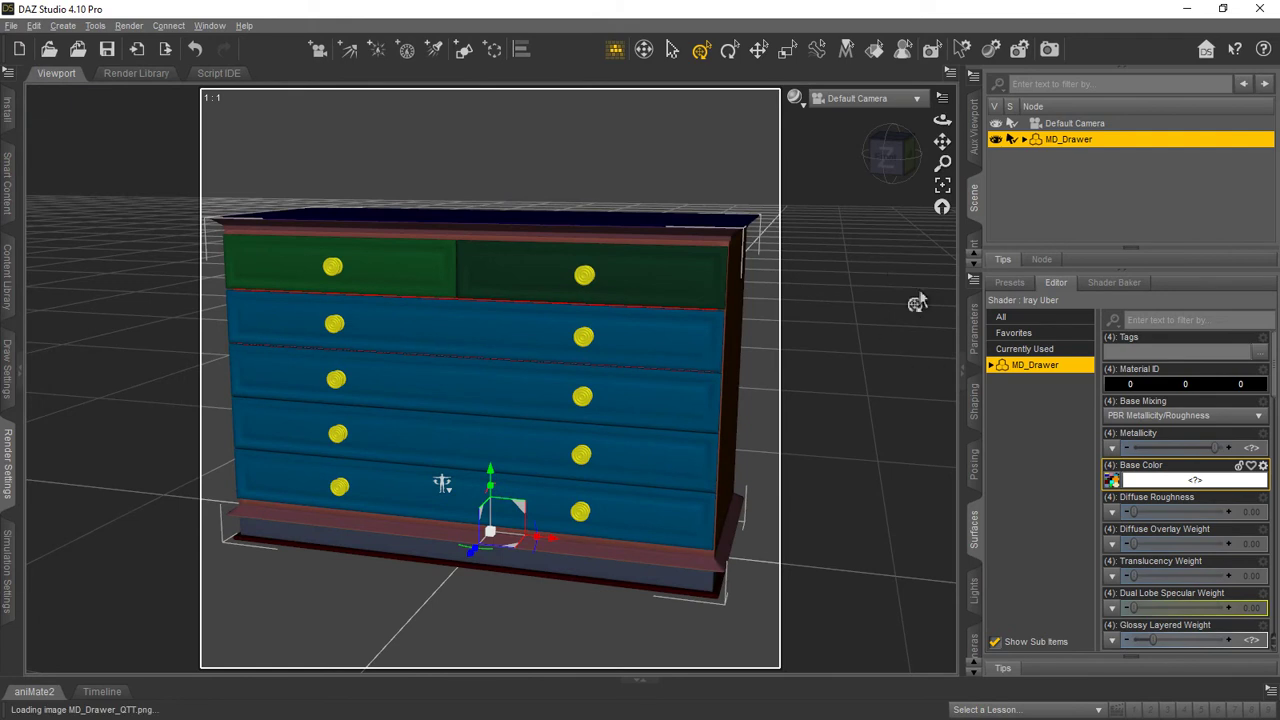
Orbit to a front view and adjust the top-left drawer's Open/Close slider.
left_click_drag(942, 119, 900, 110)
mouse_move(444, 494)
left_mouse_down()
mouse_move(443, 451)
mouse_move(443, 472)
left_mouse_up()
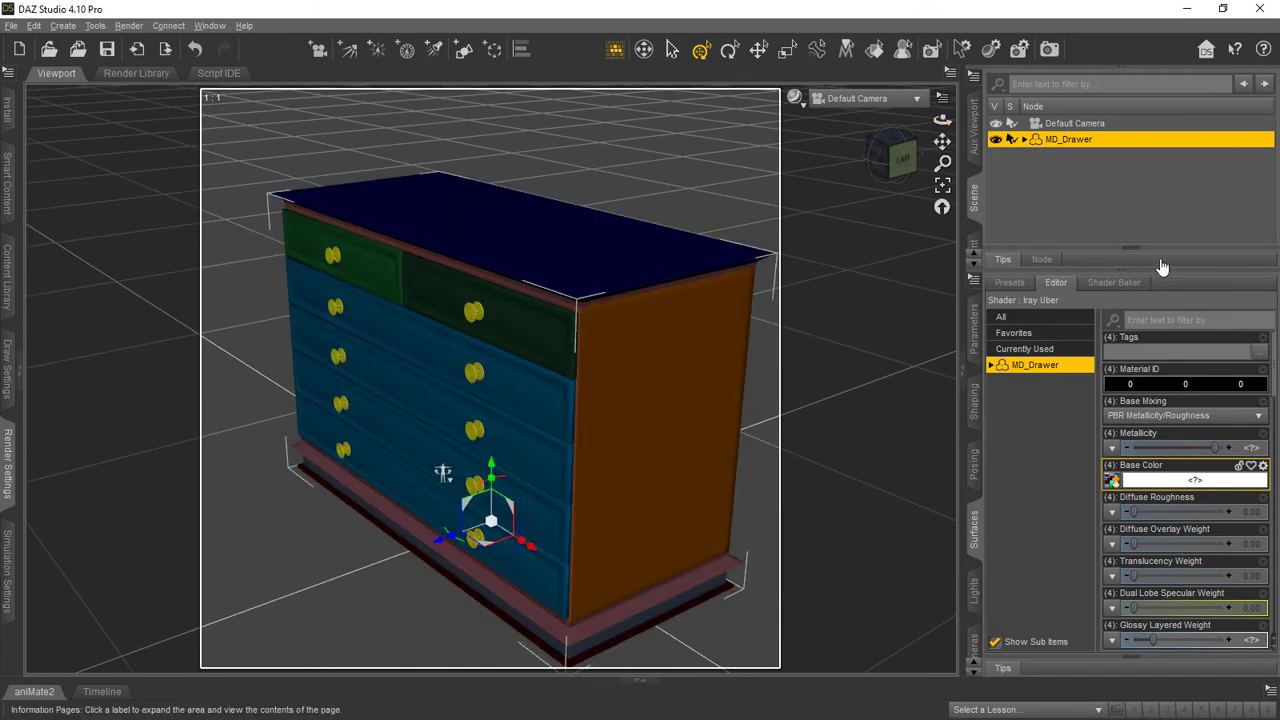
left_click_drag(942, 120, 905, 124)
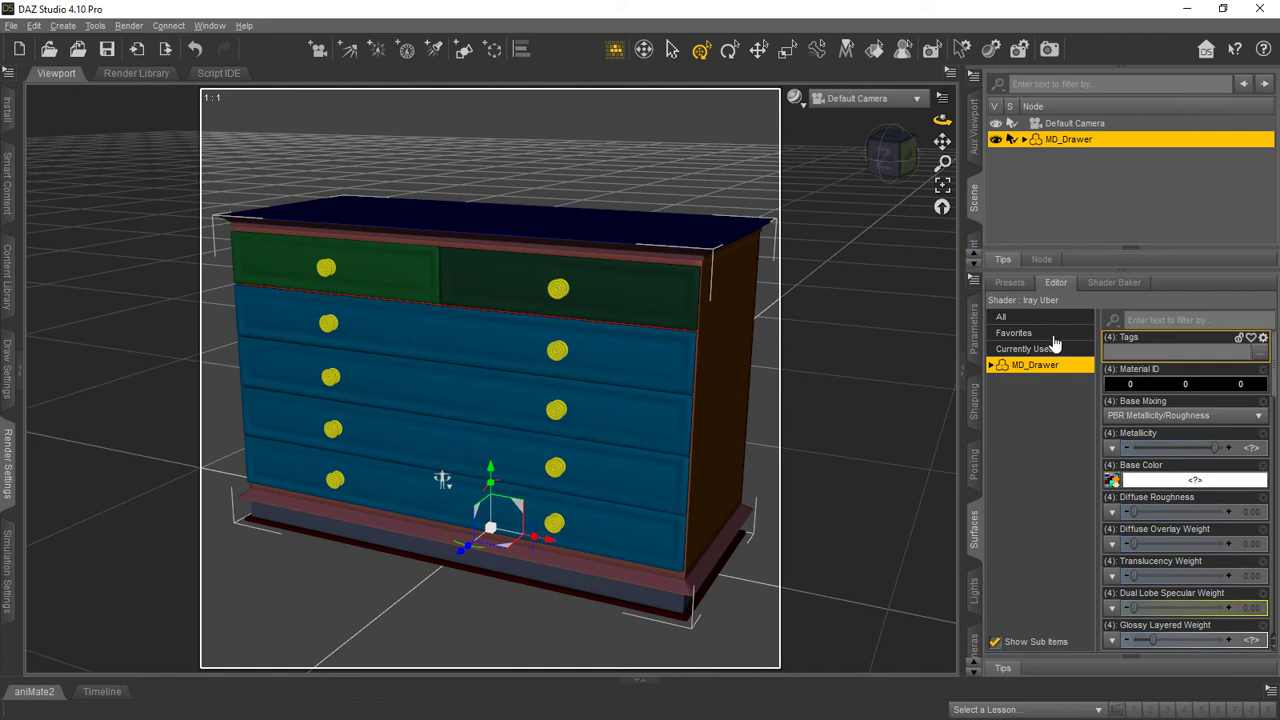
left_click(397, 280)
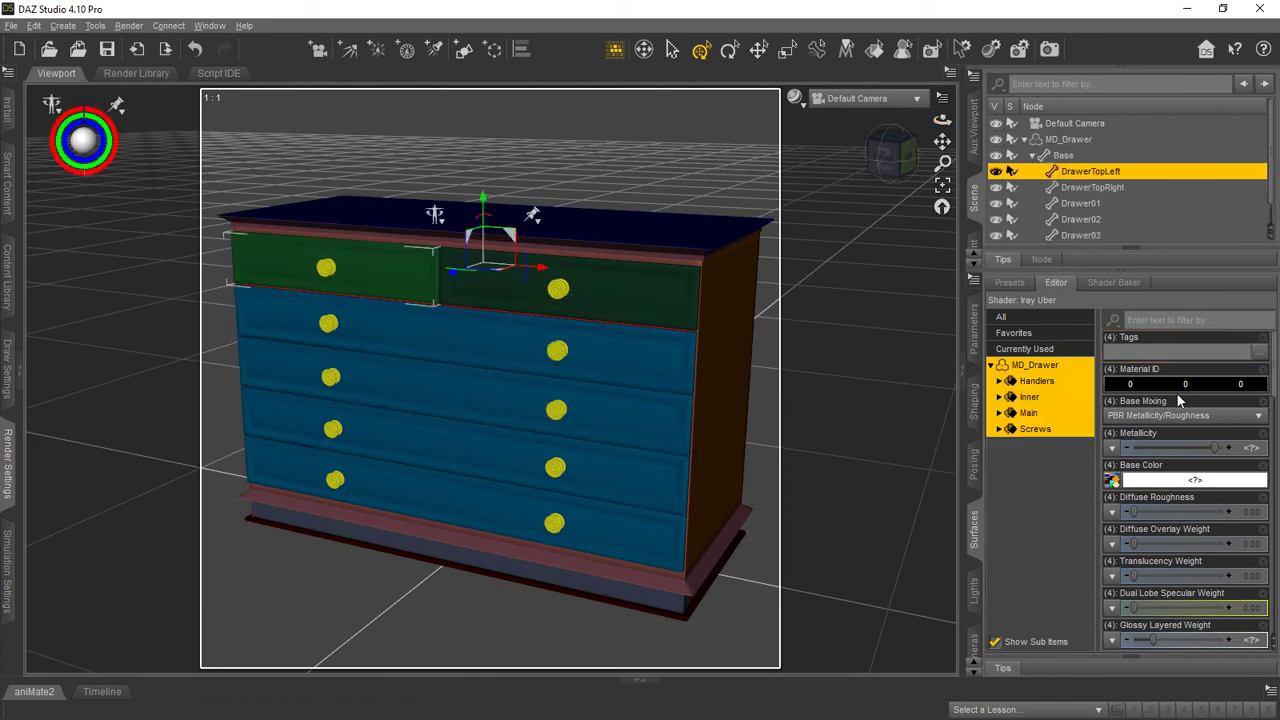
left_click(975, 335)
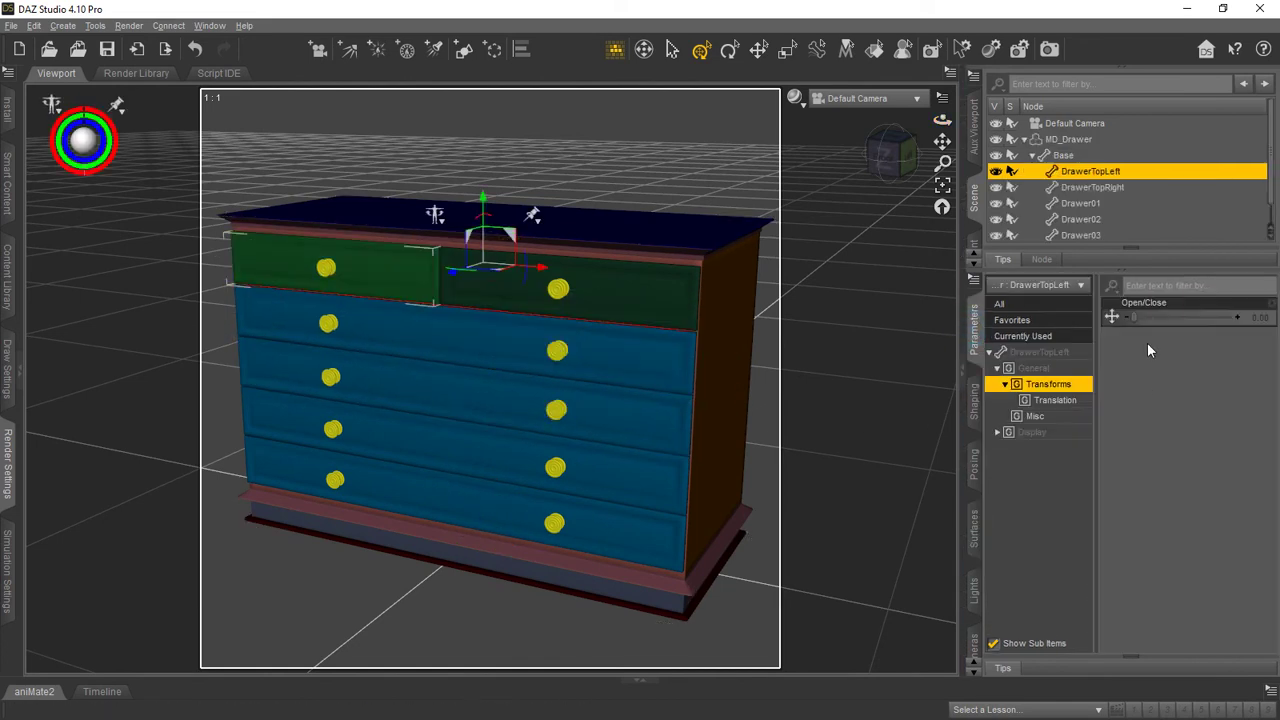
mouse_move(1135, 317)
left_mouse_down()
mouse_move(1205, 319)
mouse_move(1135, 317)
left_mouse_up()
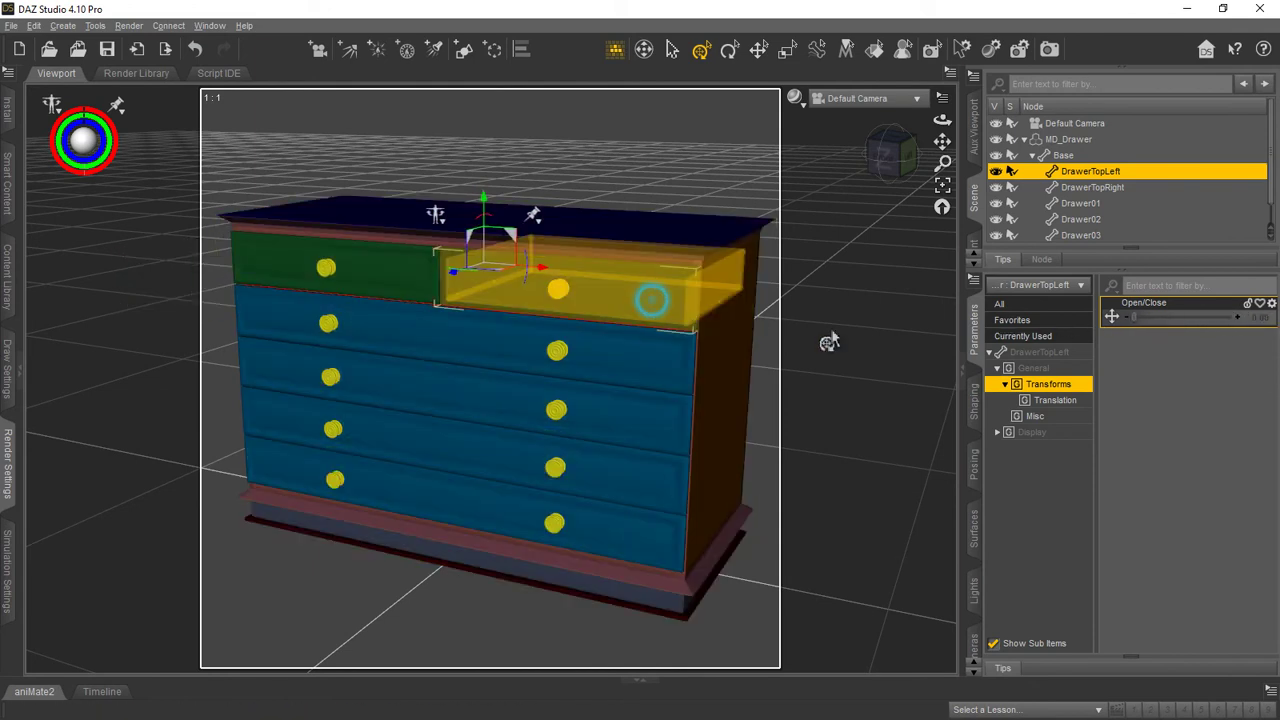
Slide the top-right drawer's Open/Close slider, then select Drawer01, the first full-width drawer.
left_click(651, 297)
left_click_drag(1135, 317, 1270, 318)
left_click(643, 374)
left_click_drag(940, 119, 944, 122)
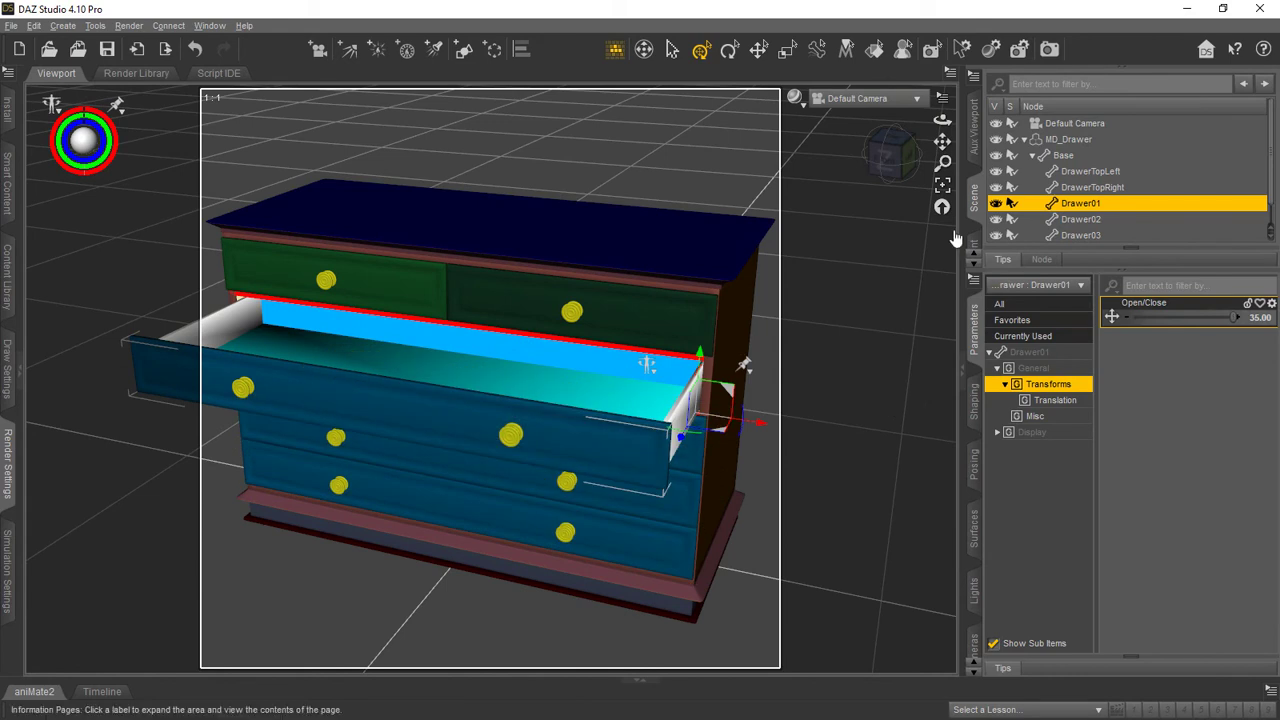
Select the whole MD_Drawer model and frame the chest in the viewport.
left_click(711, 165)
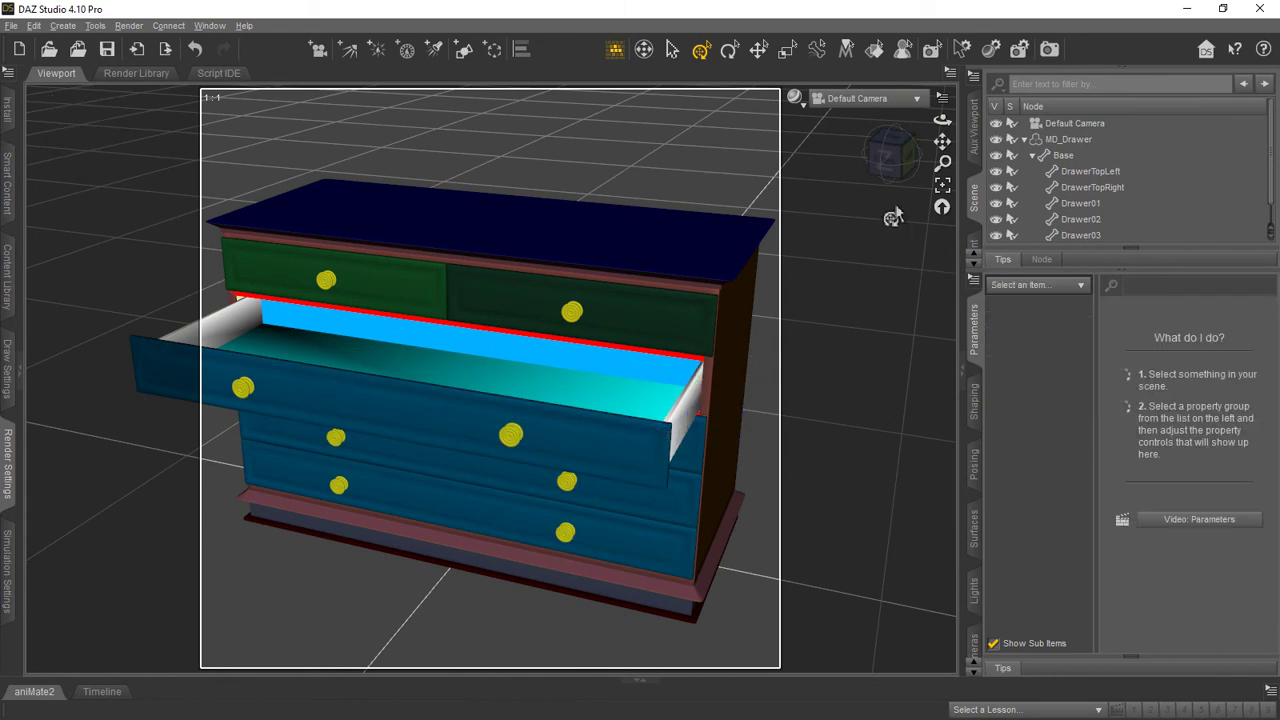
left_click(1090, 140)
left_click(942, 185)
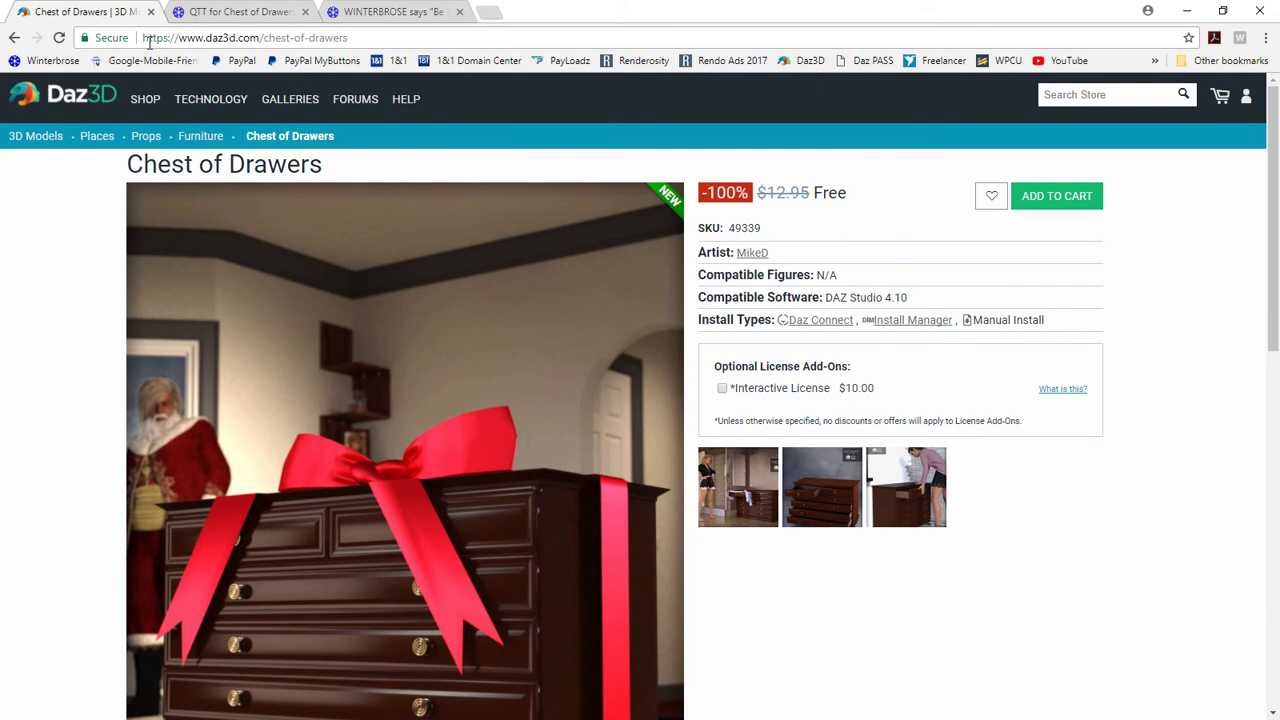
Select the Chest of Drawers product page URL in the address bar, then deselect it.
left_click_drag(356, 37, 264, 37)
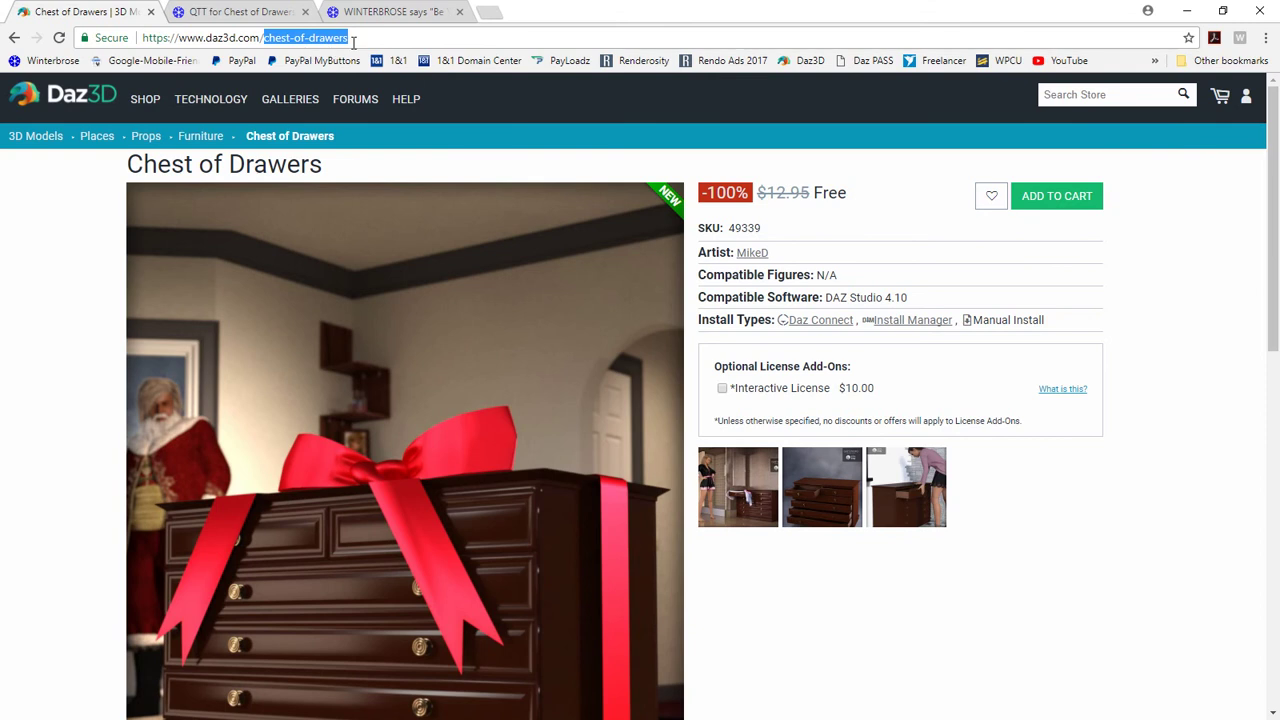
left_click_drag(355, 37, 172, 40)
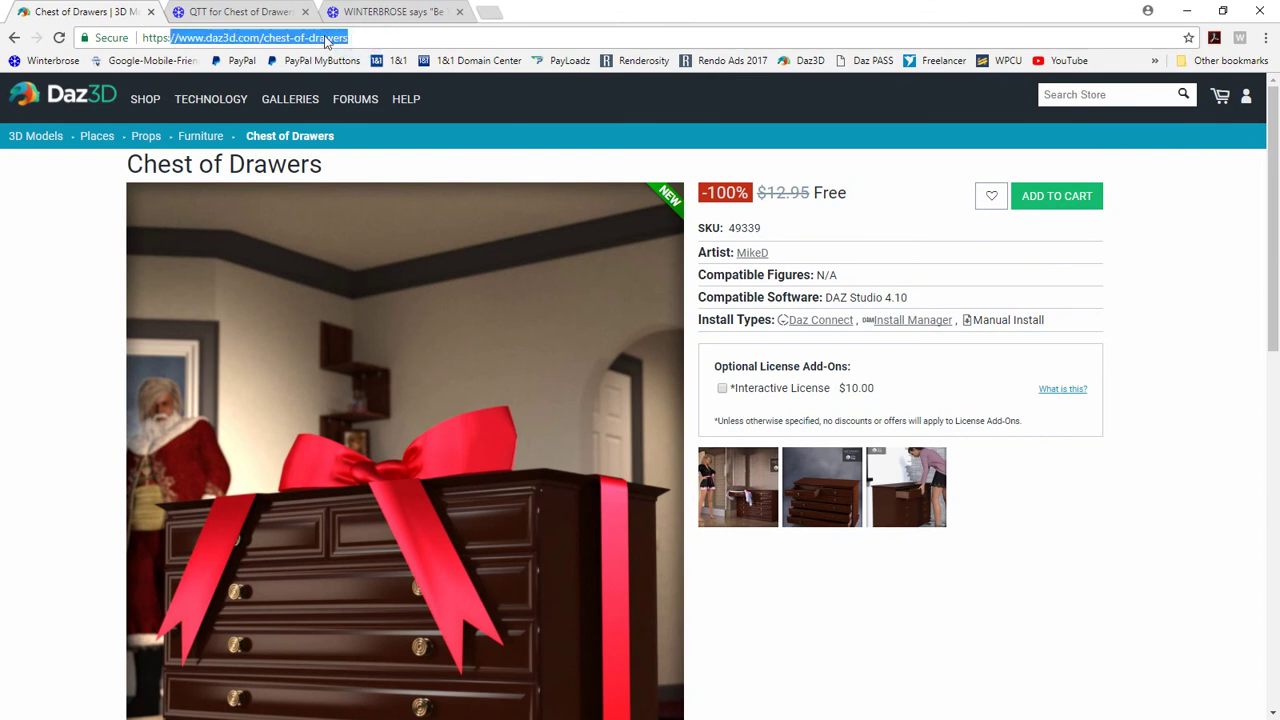
left_click_drag(357, 37, 145, 37)
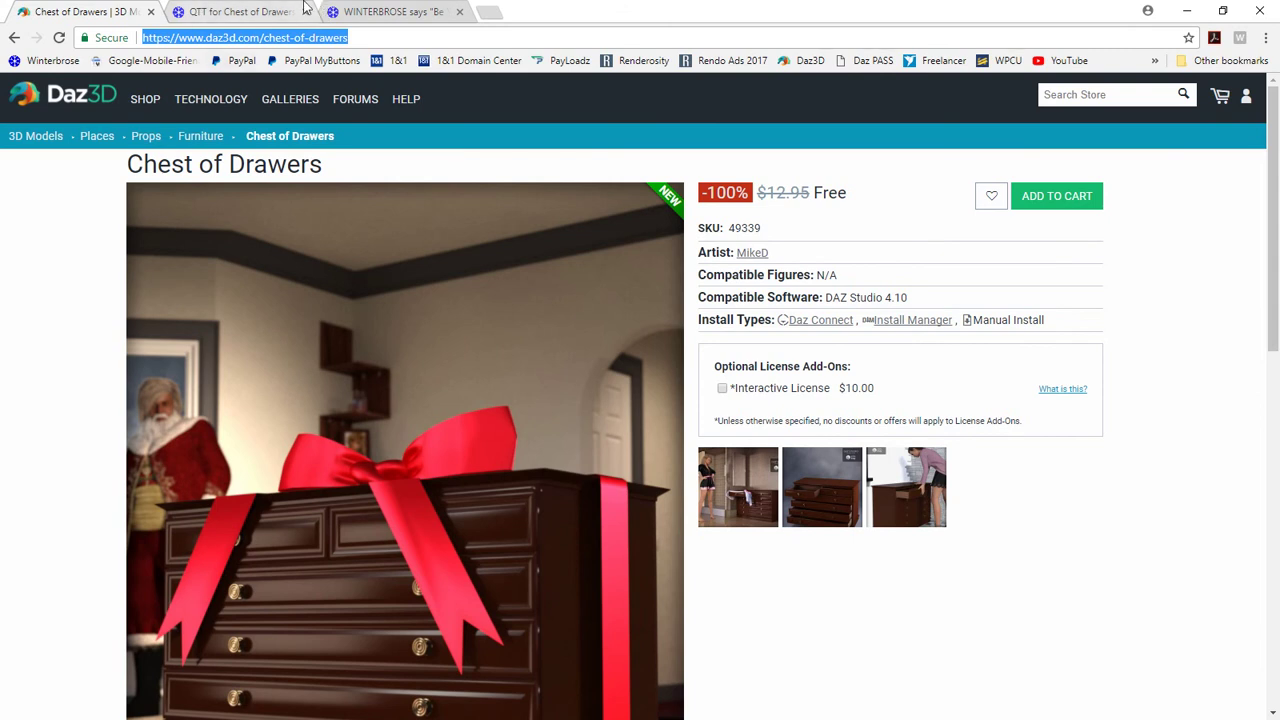
left_click(386, 34)
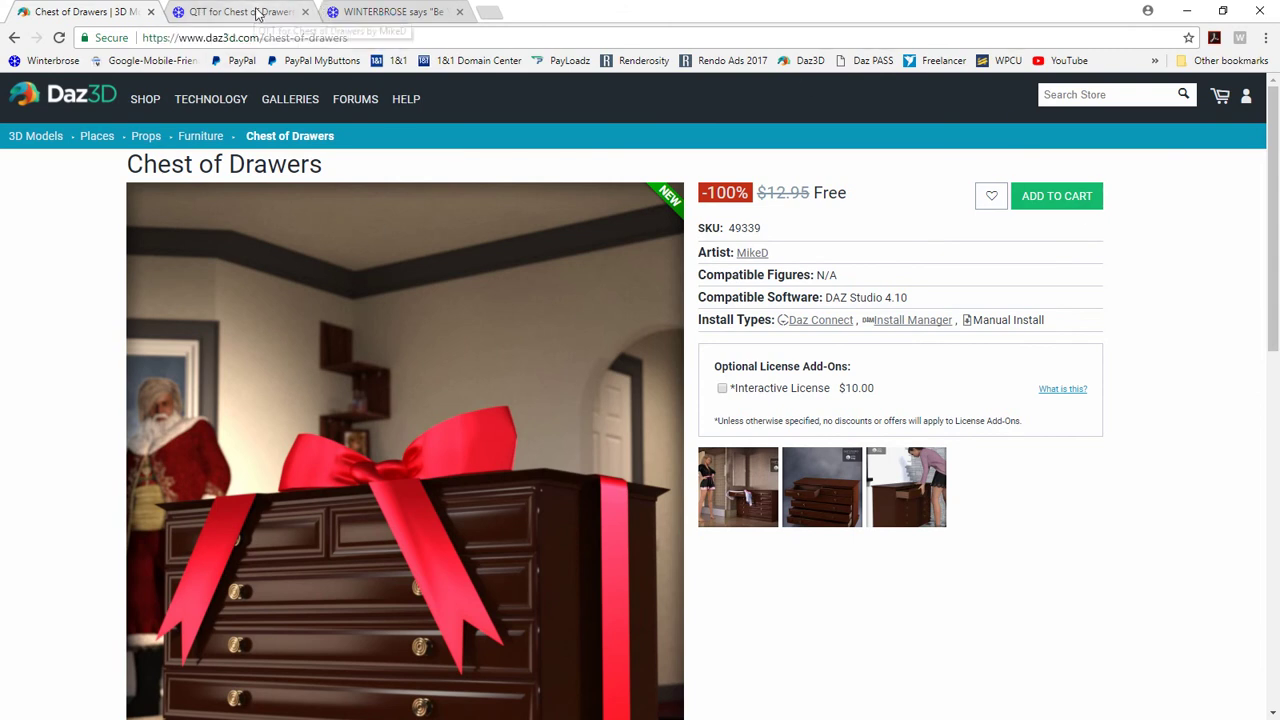
Glance at the Winterbrose home tab, then scroll the QTT Chest of Drawers page to its downloads.
left_click(254, 11)
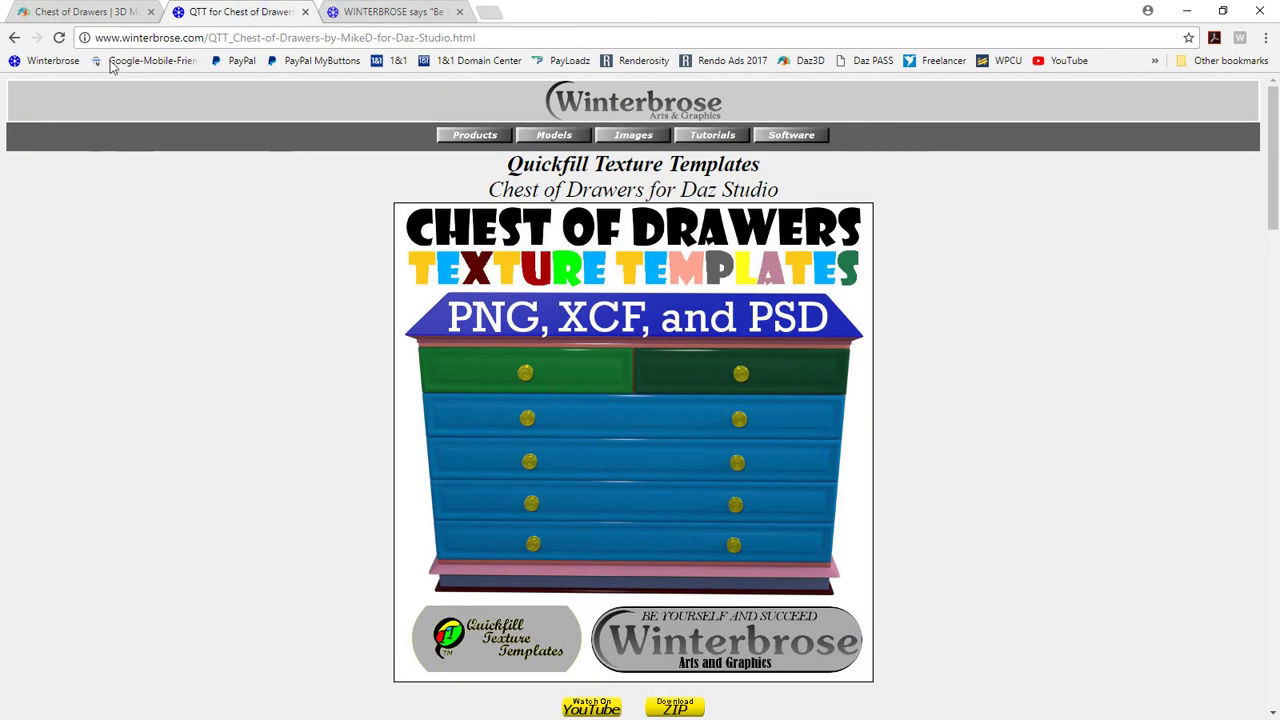
left_click(385, 14)
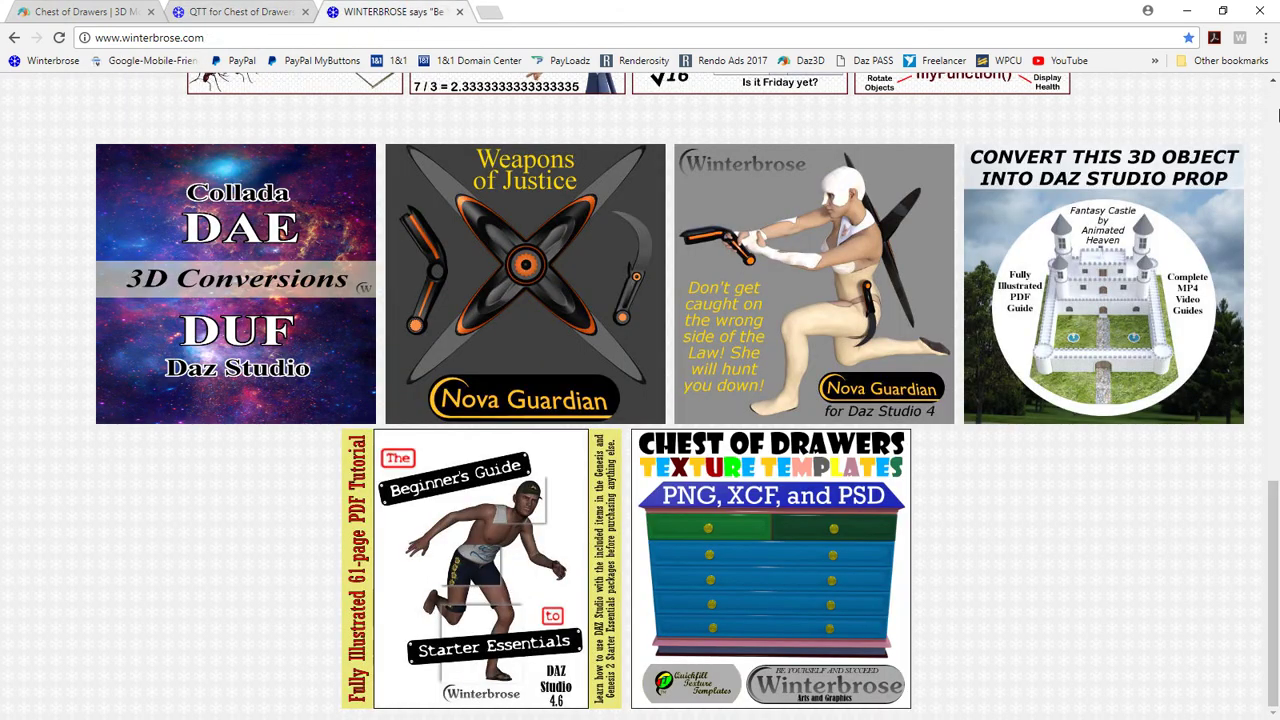
left_click_drag(1273, 508, 1273, 511)
left_click(230, 12)
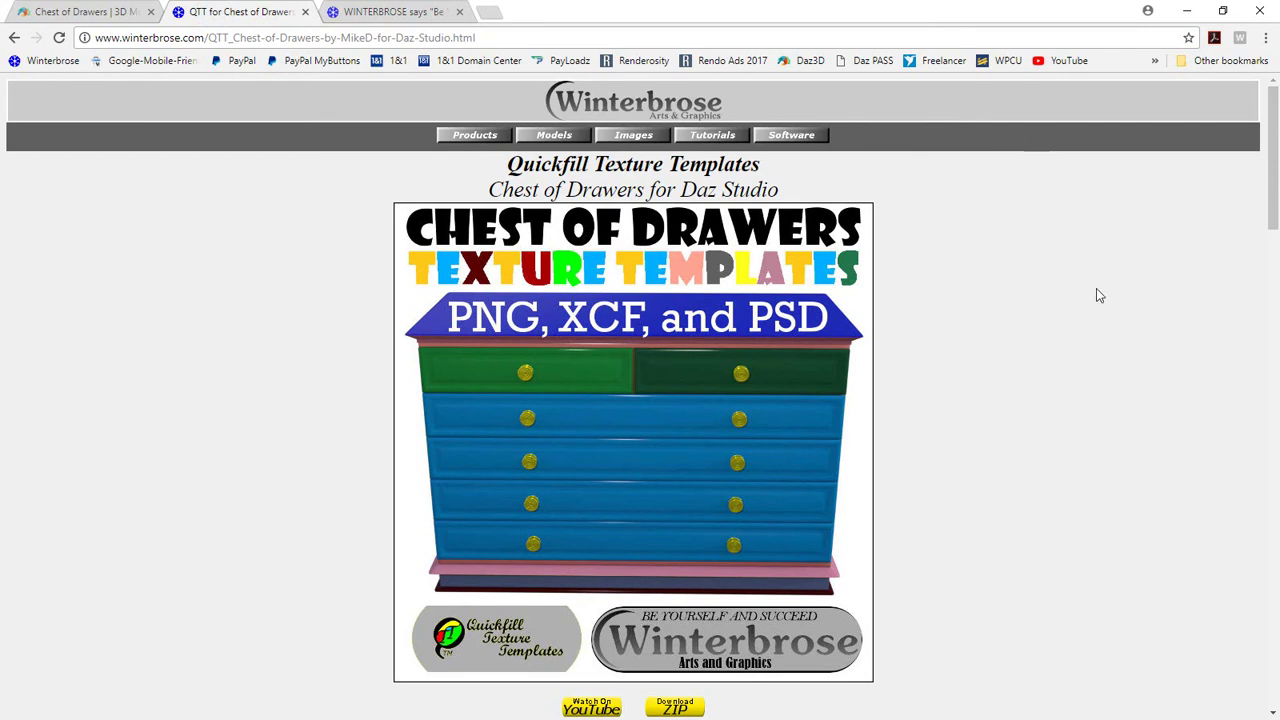
left_click_drag(1276, 162, 1276, 199)
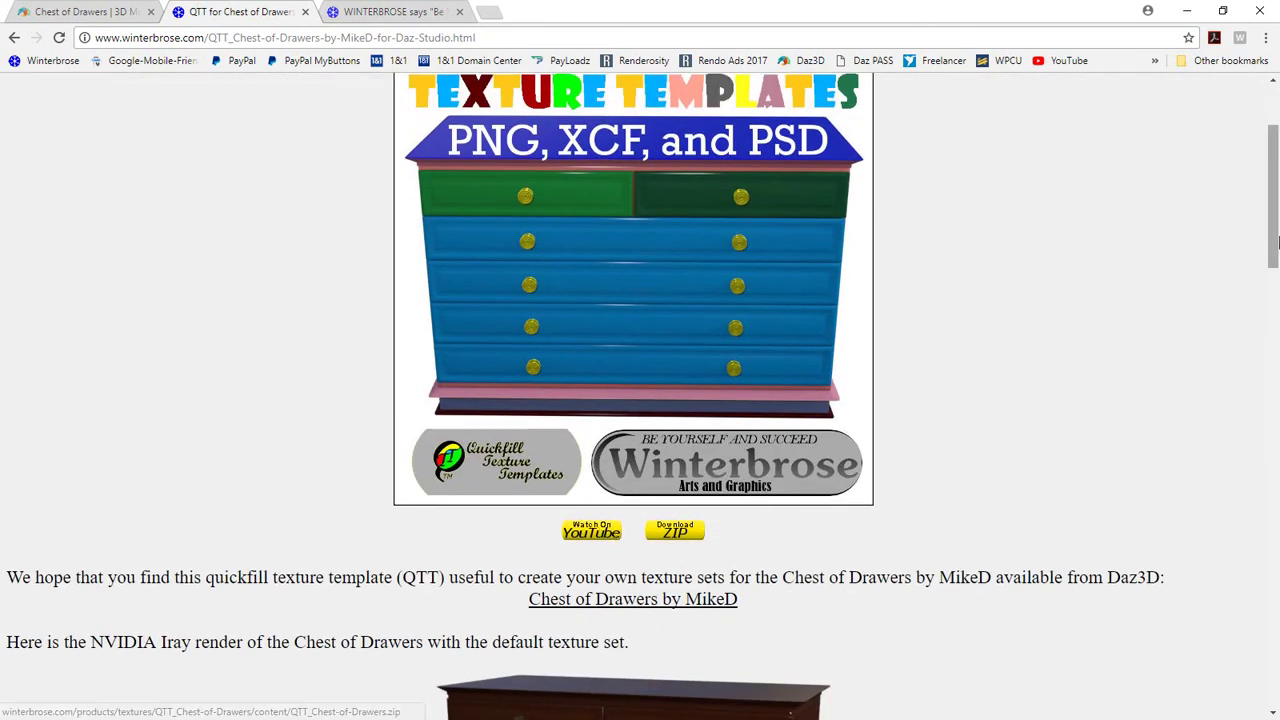
left_click_drag(1276, 210, 1258, 202)
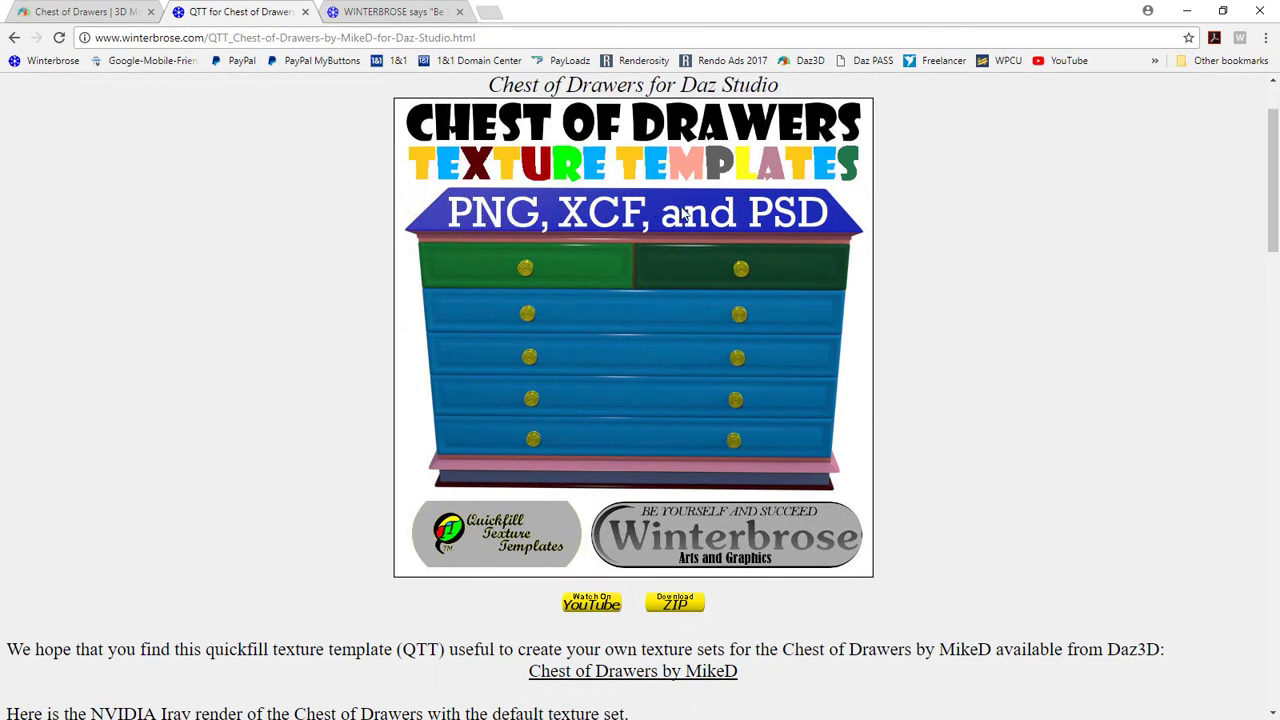
mouse_move(1275, 162)
left_mouse_down()
mouse_move(1276, 305)
mouse_move(1152, 327)
left_mouse_up()
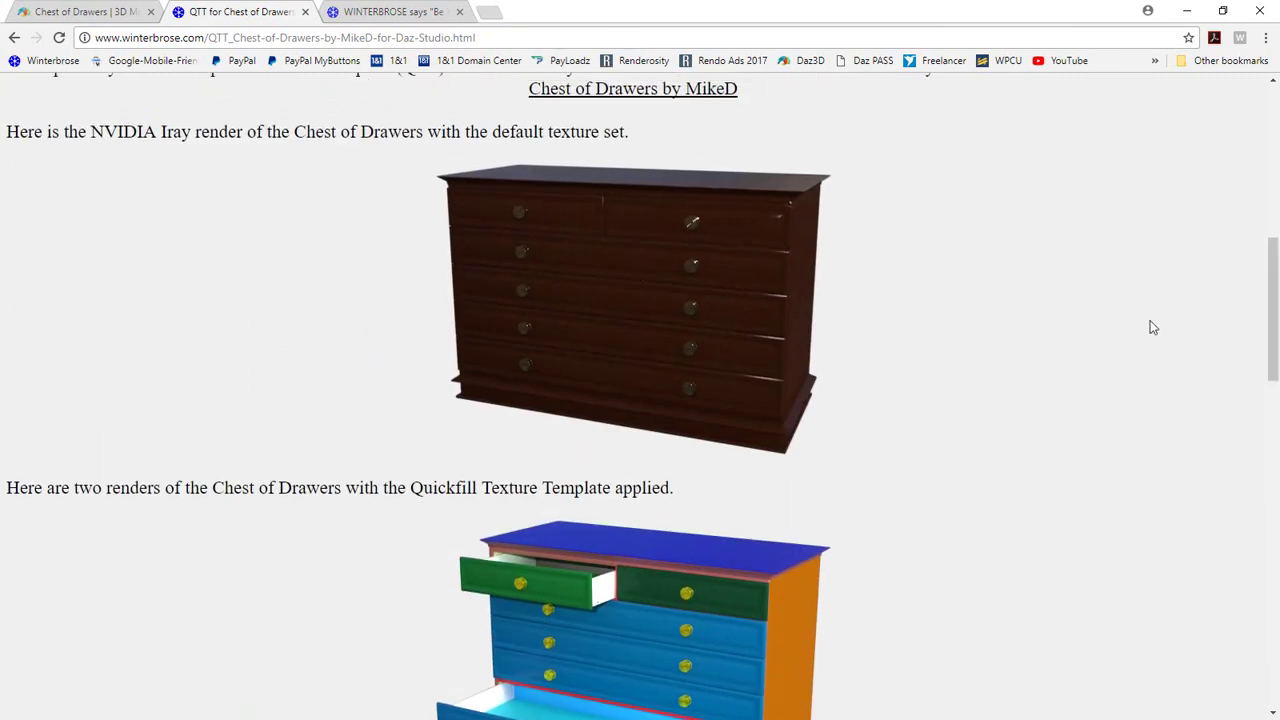
left_click_drag(1274, 278, 1275, 525)
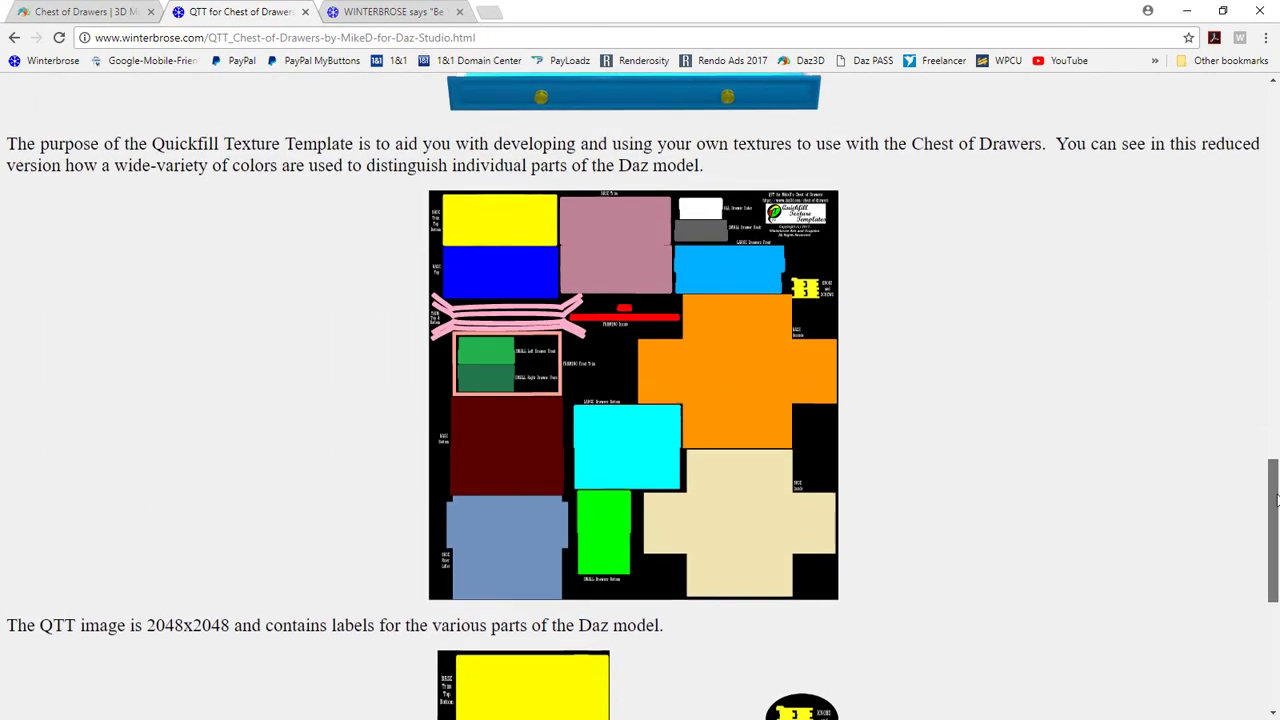
left_click_drag(1275, 525, 1275, 470)
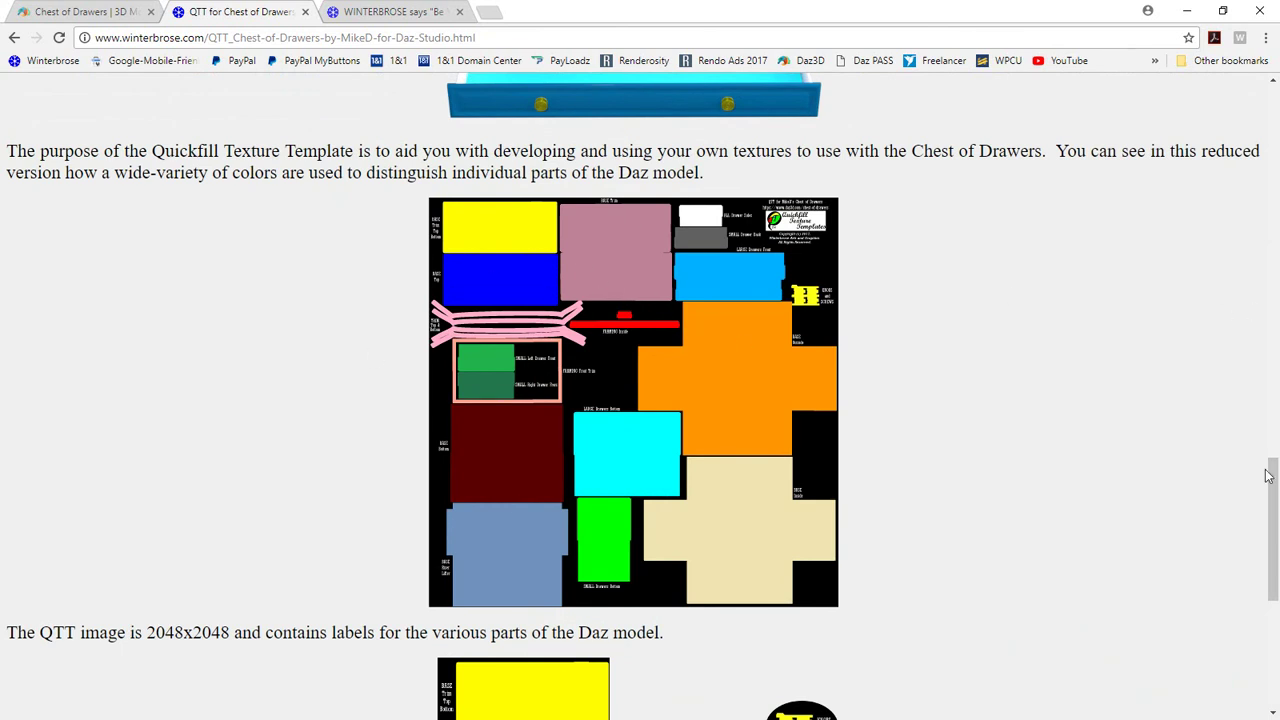
scroll(1091, 376, "down", 2)
scroll(1117, 347, "down", 2)
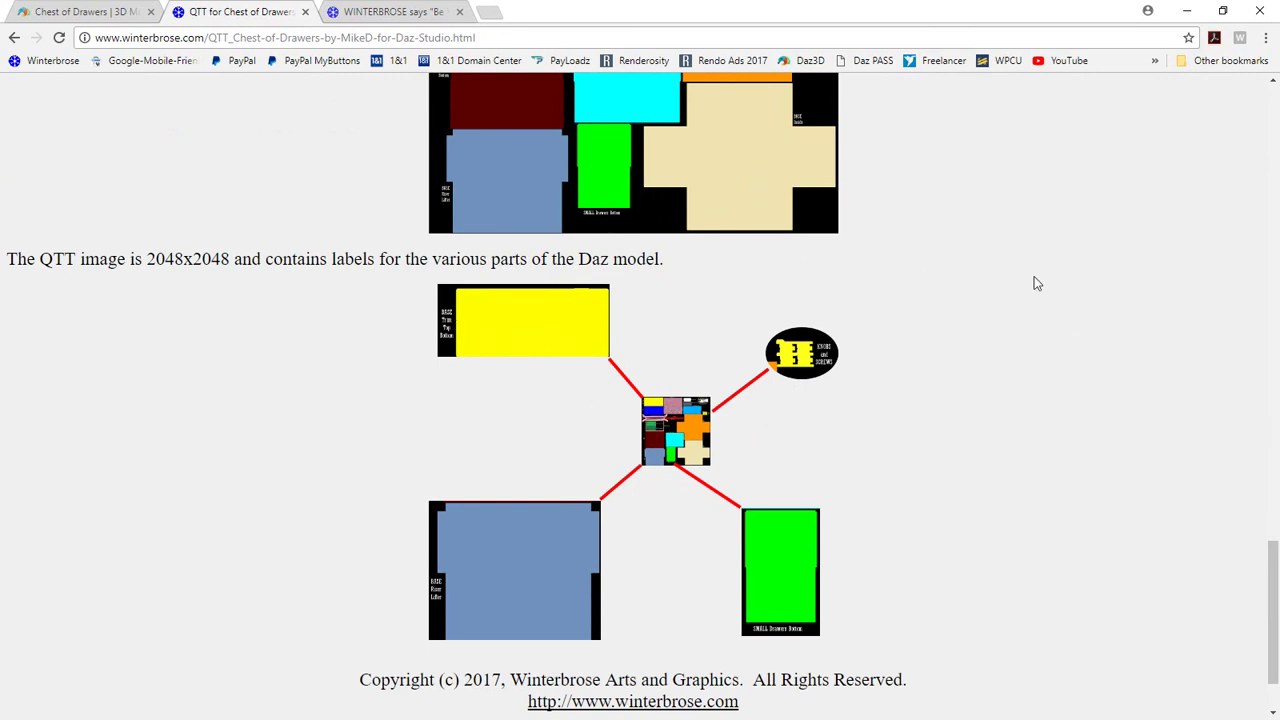
scroll(835, 231, "up", 1)
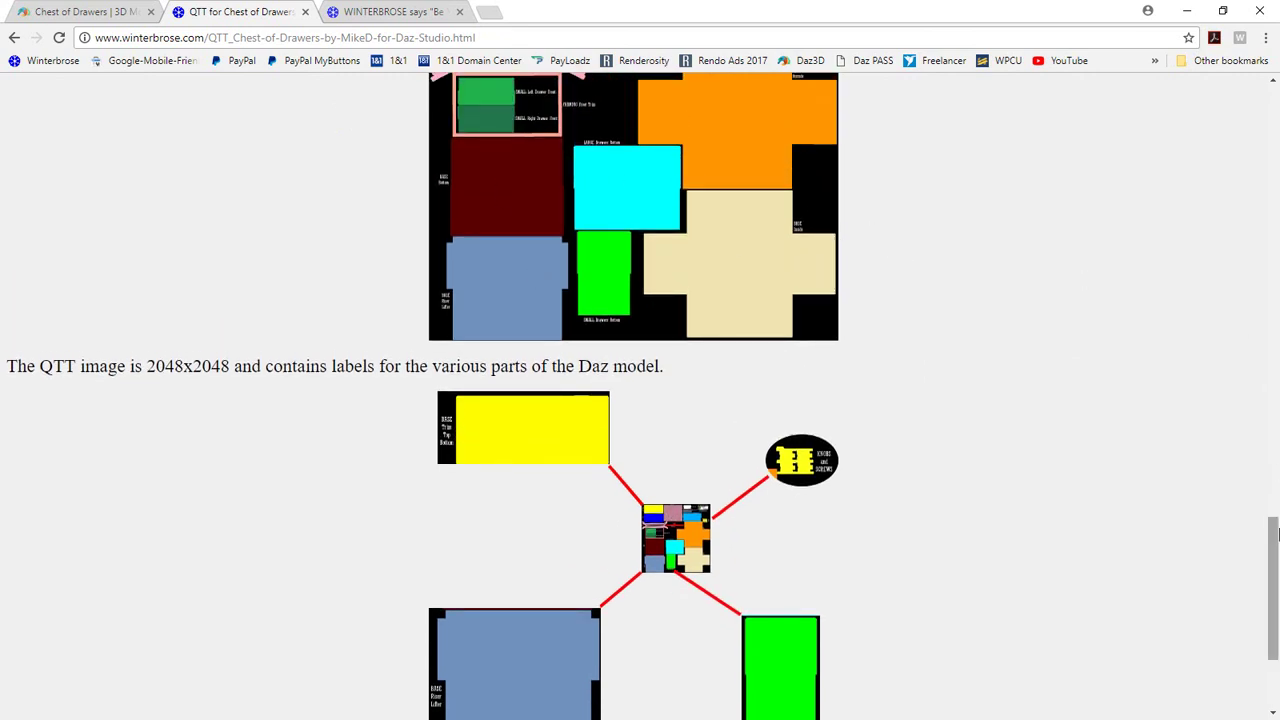
left_click_drag(1273, 540, 1262, 55)
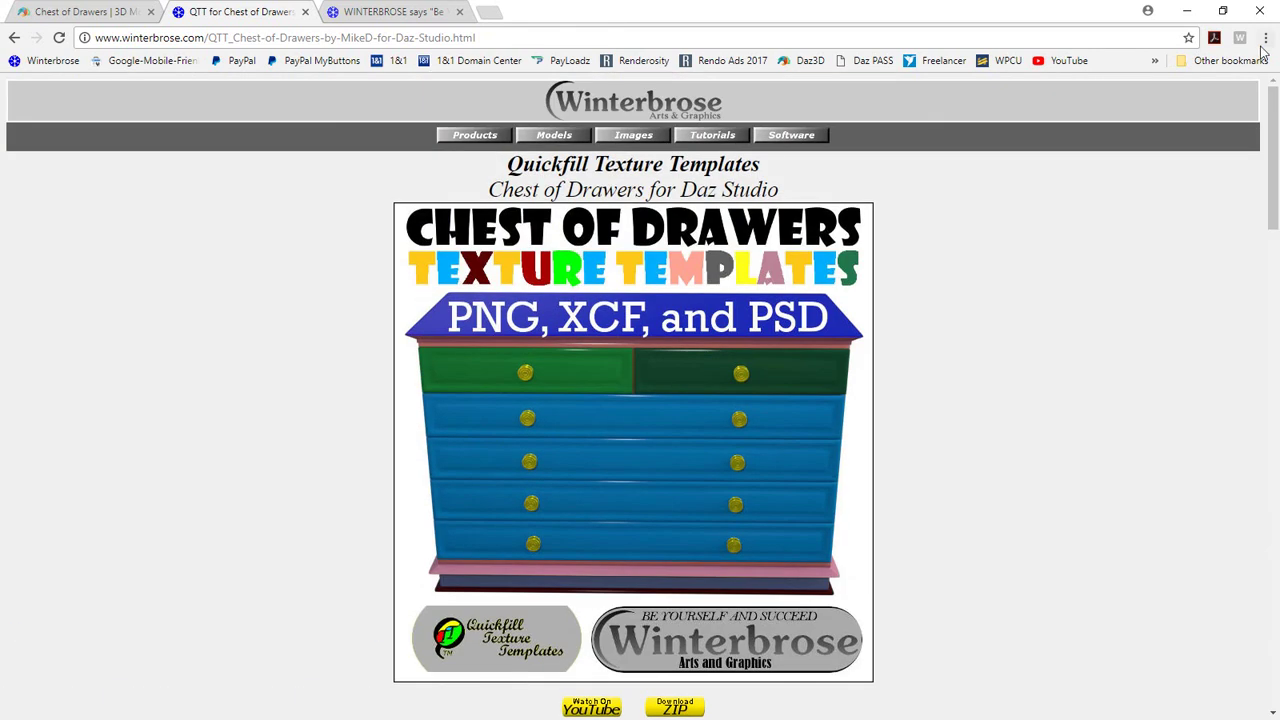